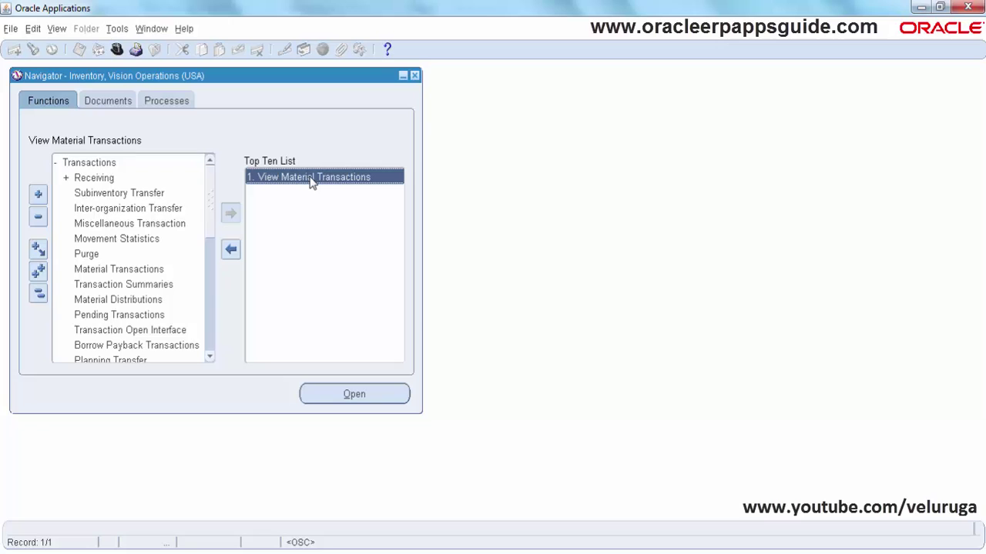
# Open View Material Transactions and examine the Supplier Lot field, finding FINDSCREEN.VENDOR_LOT_NUMBER.
pyautogui.doubleClick(316, 177)
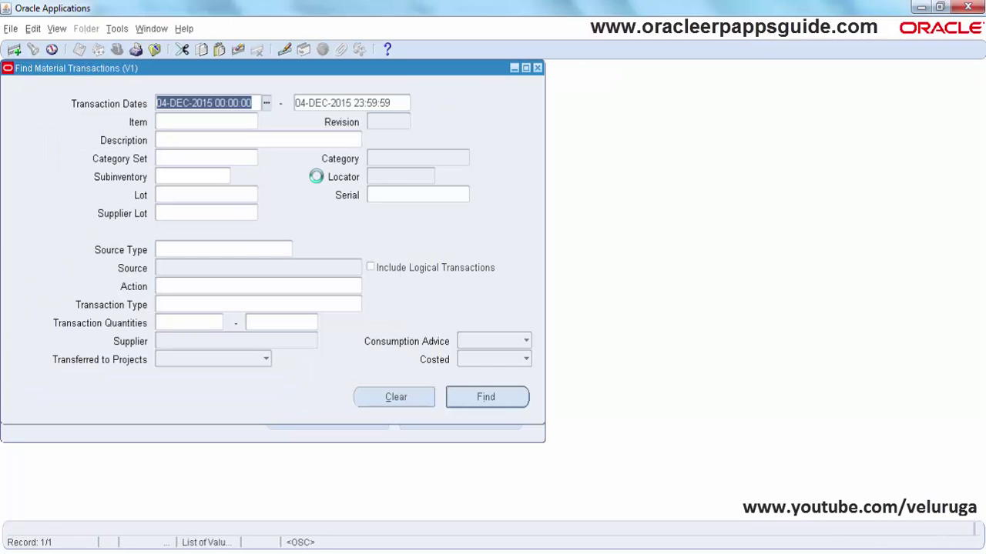
pyautogui.click(215, 213)
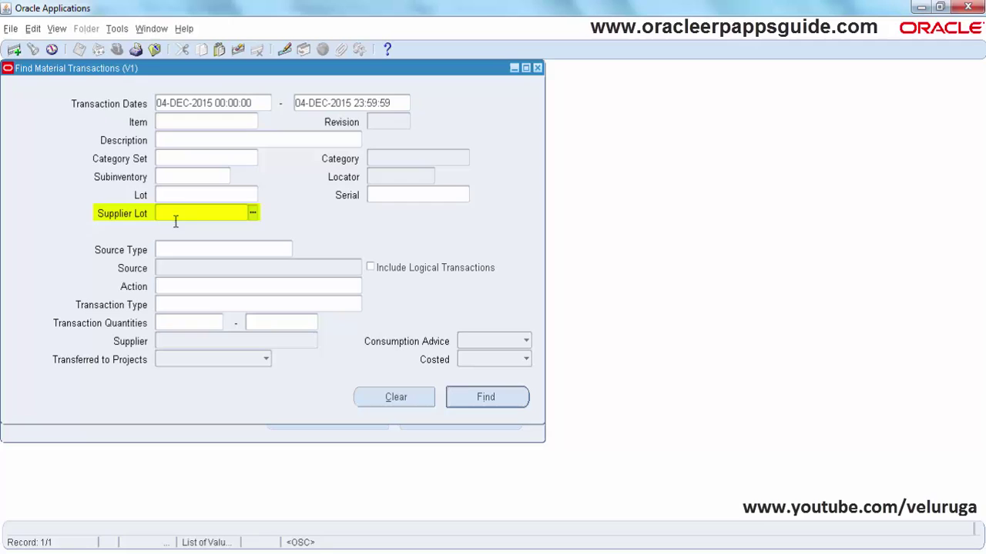
pyautogui.click(184, 29)
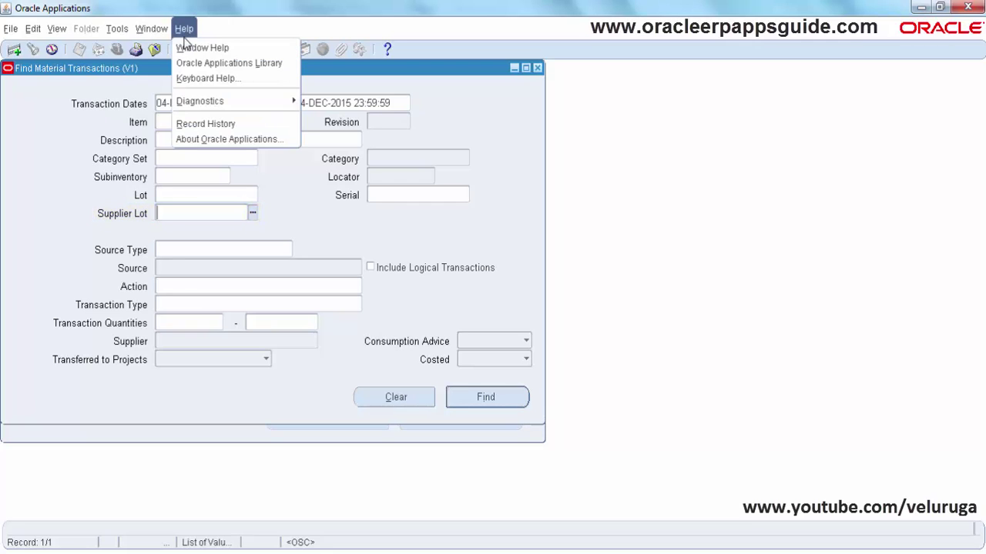
pyautogui.moveTo(215, 103)
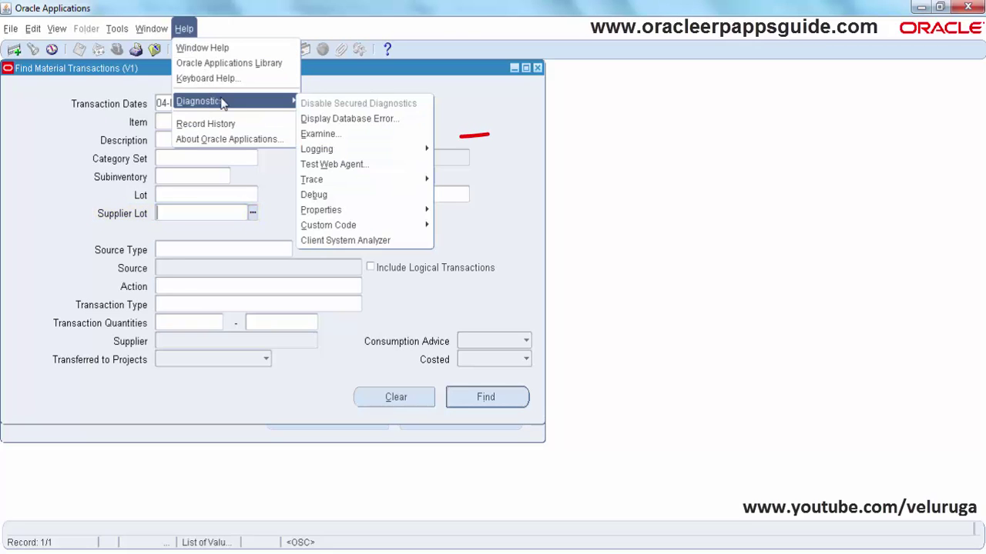
pyautogui.click(311, 133)
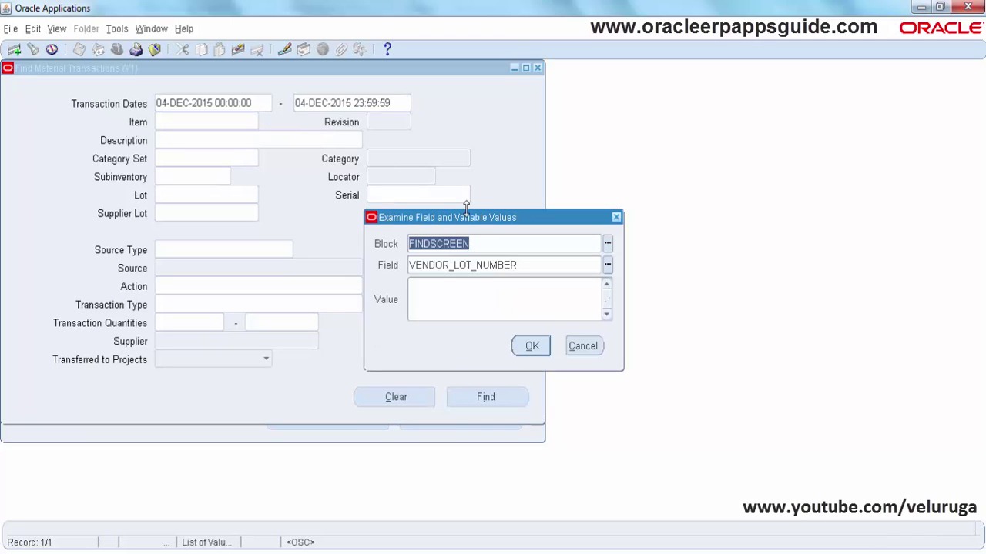
pyautogui.doubleClick(459, 266)
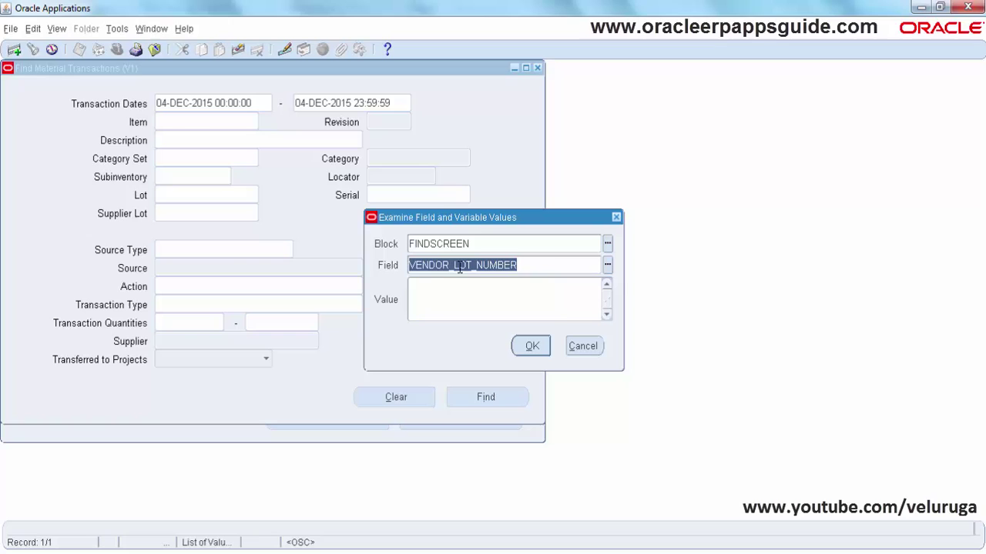
# Close Examine and open Form Personalization for the Find Material Transactions form.
pyautogui.click(579, 348)
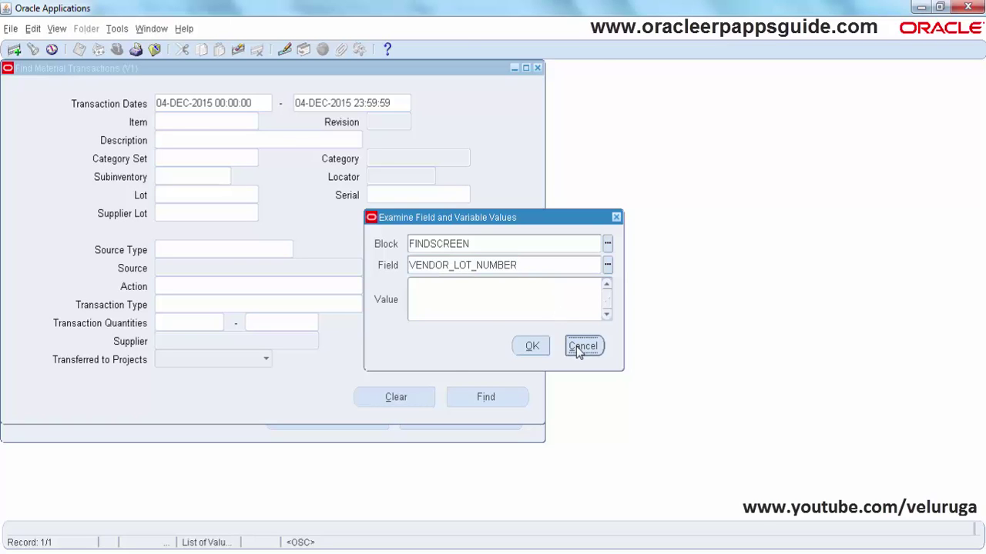
pyautogui.click(183, 28)
pyautogui.moveTo(242, 104)
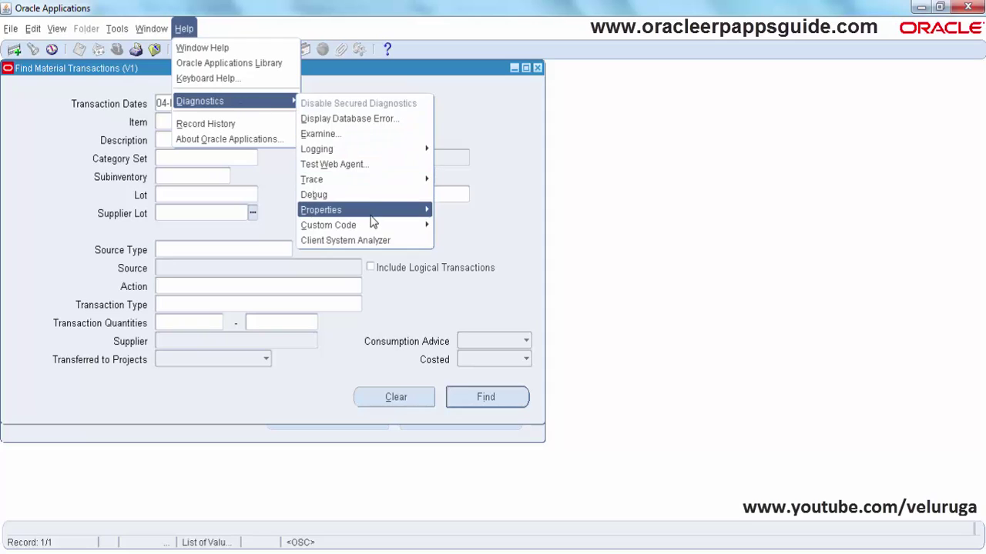
pyautogui.moveTo(362, 225)
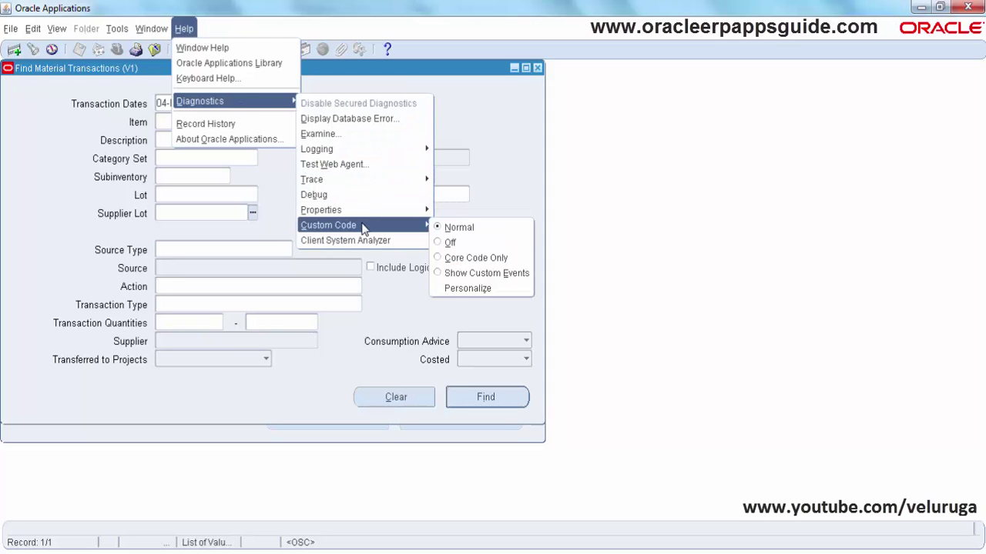
pyautogui.click(472, 290)
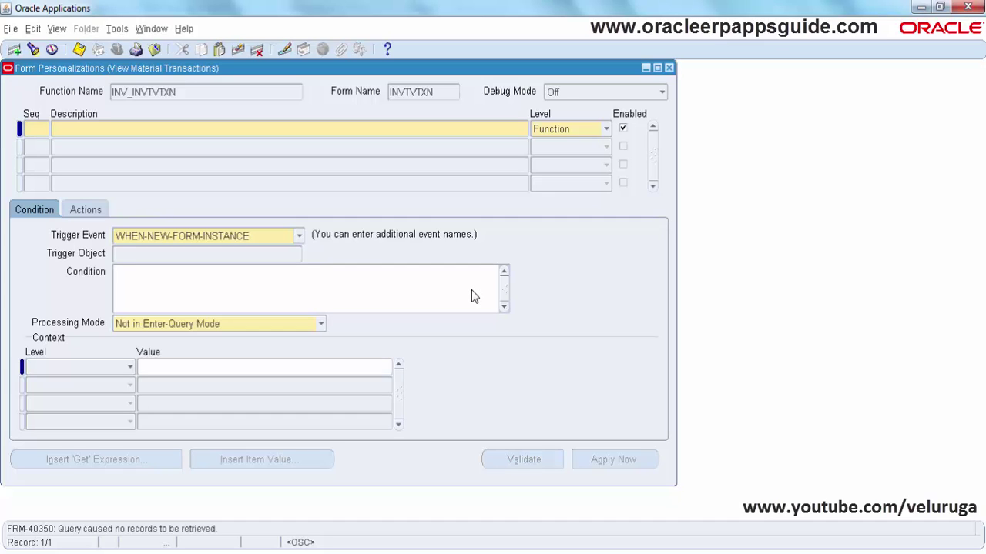
# Create rule 10 'Hide Supplier Lot Number' on WHEN-NEW-FORM-INSTANCE, keeping Site context level.
pyautogui.write('10')
pyautogui.press('Tab')
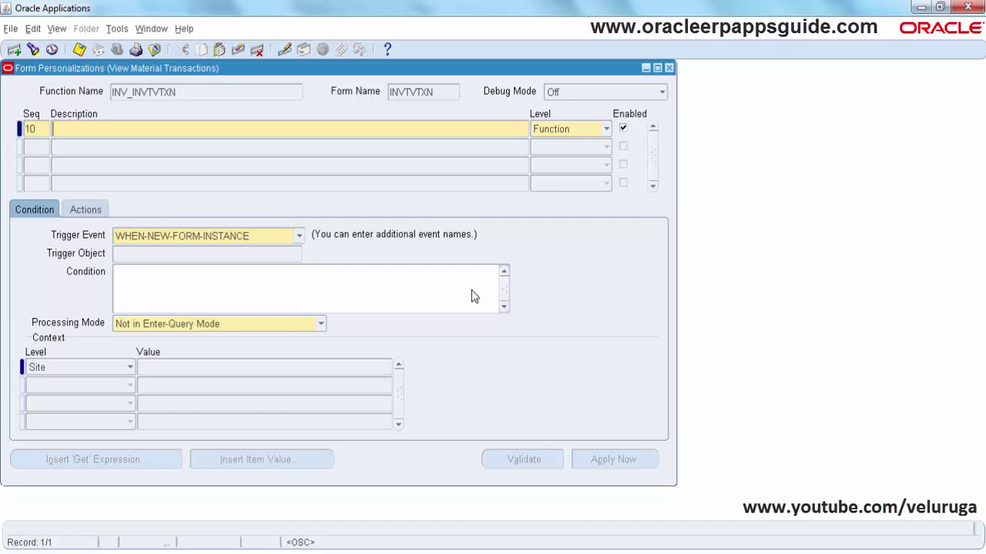
pyautogui.write('Hide Supplier Lot Number')
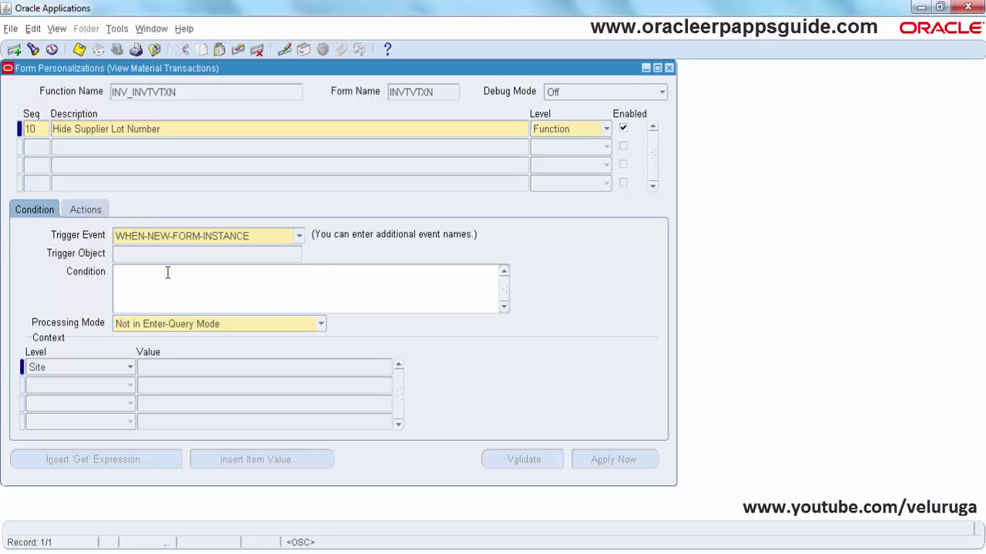
pyautogui.click(164, 307)
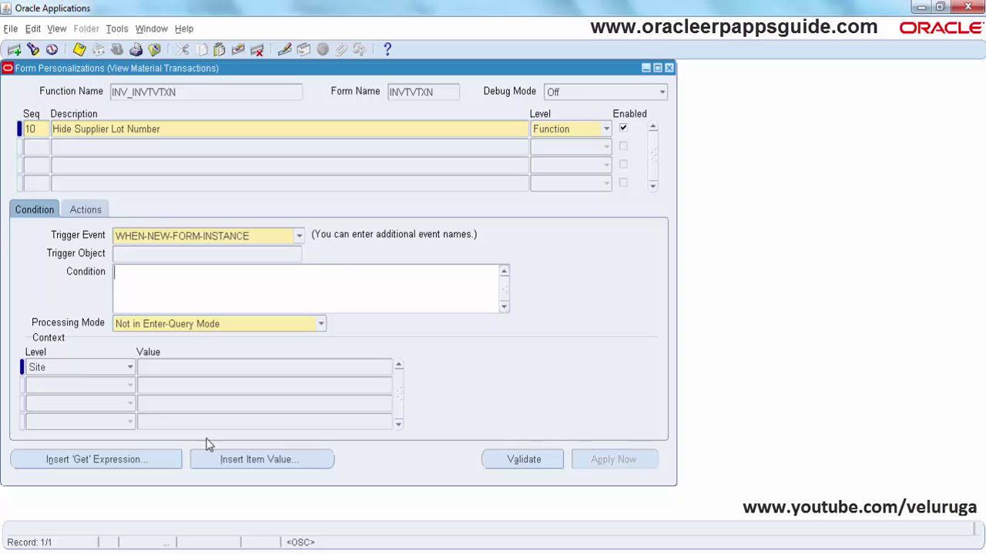
pyautogui.click(129, 368)
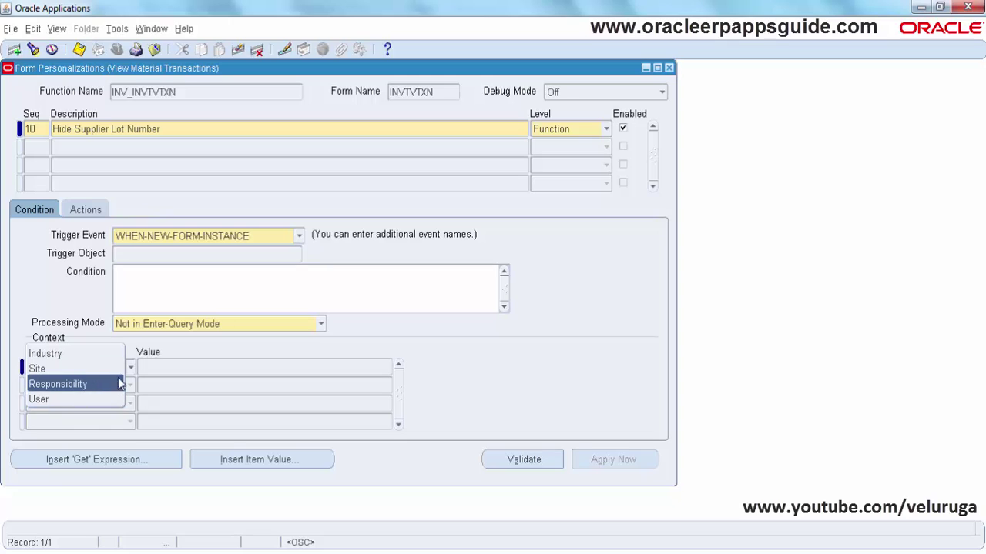
pyautogui.click(143, 369)
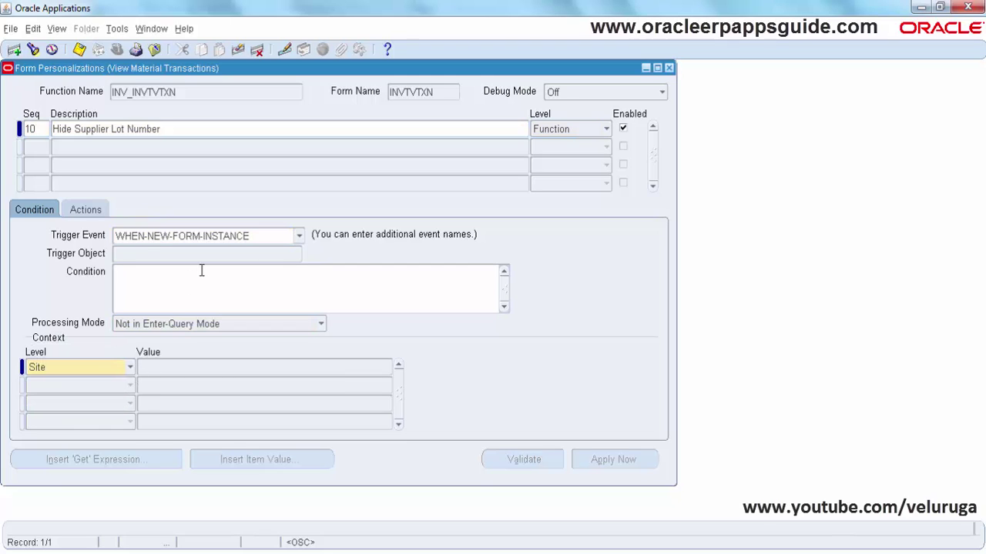
# Add action 10 of type Property described 'Hiding Supplier Lot'.
pyautogui.click(87, 209)
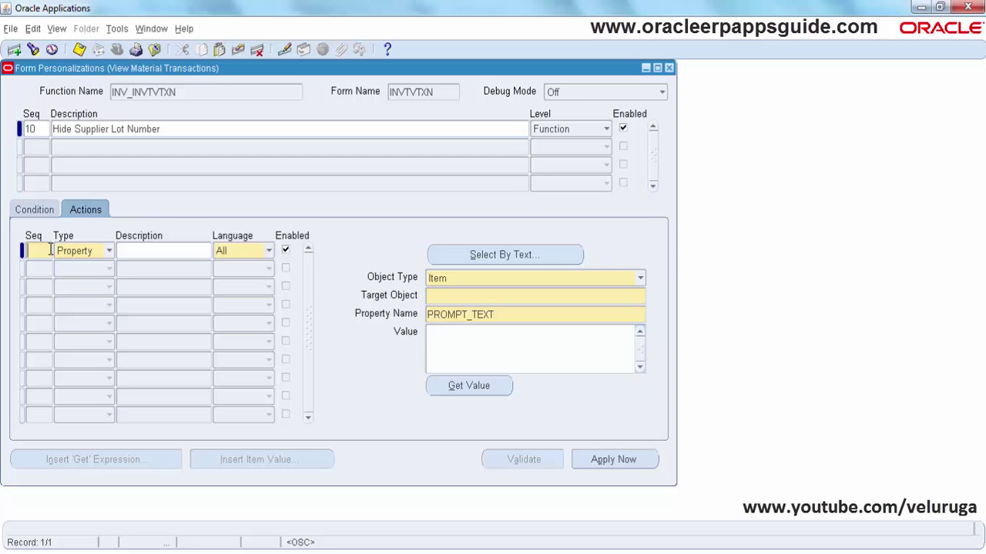
pyautogui.write('10')
pyautogui.click(91, 252)
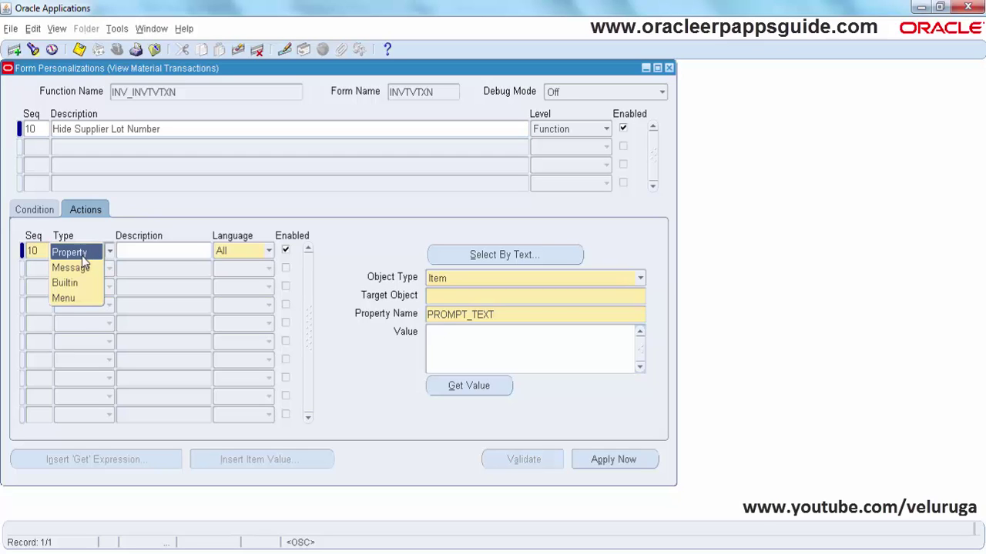
pyautogui.click(81, 256)
pyautogui.click(130, 257)
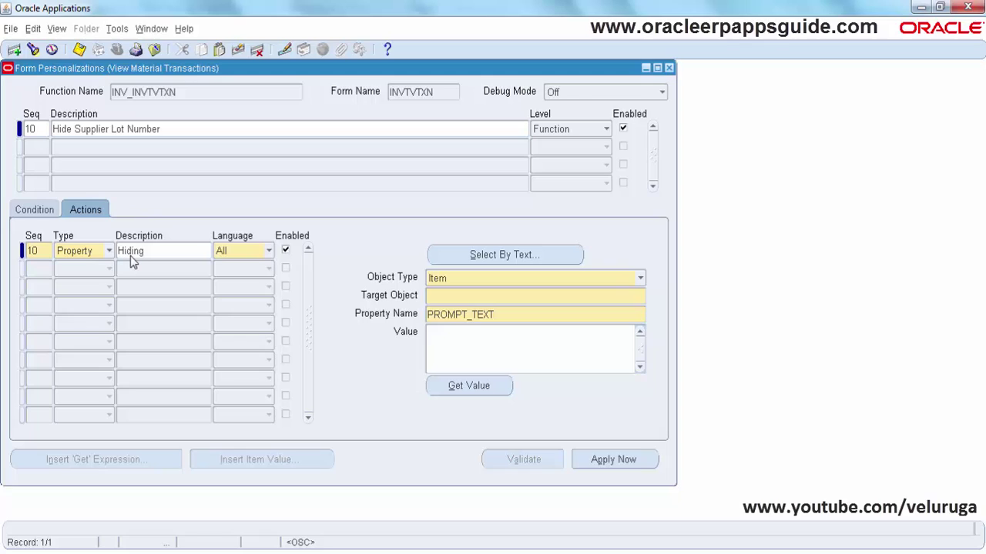
pyautogui.write('Hiding Supplier Lot')
# Keep object type Item and search target objects for FINDSCREEN.VENDOR_.
pyautogui.click(488, 280)
pyautogui.click(488, 281)
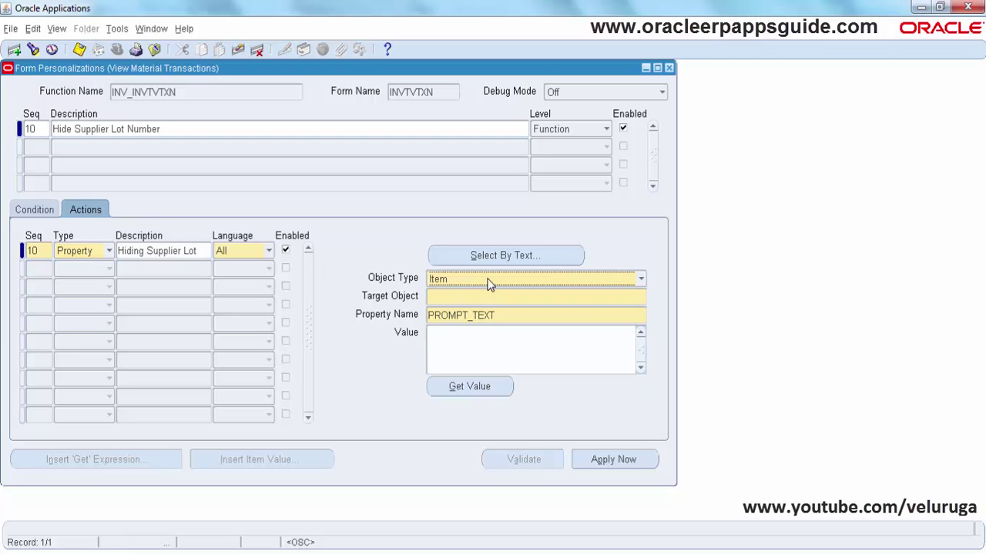
pyautogui.click(455, 296)
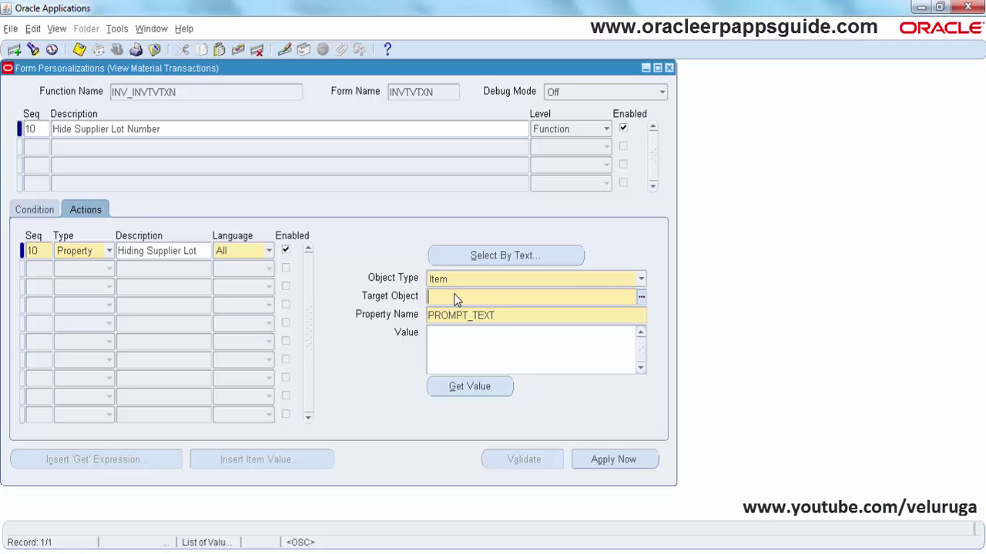
pyautogui.write('FINDSCREEN.')
pyautogui.press('Tab')
pyautogui.write('vENDOR_')
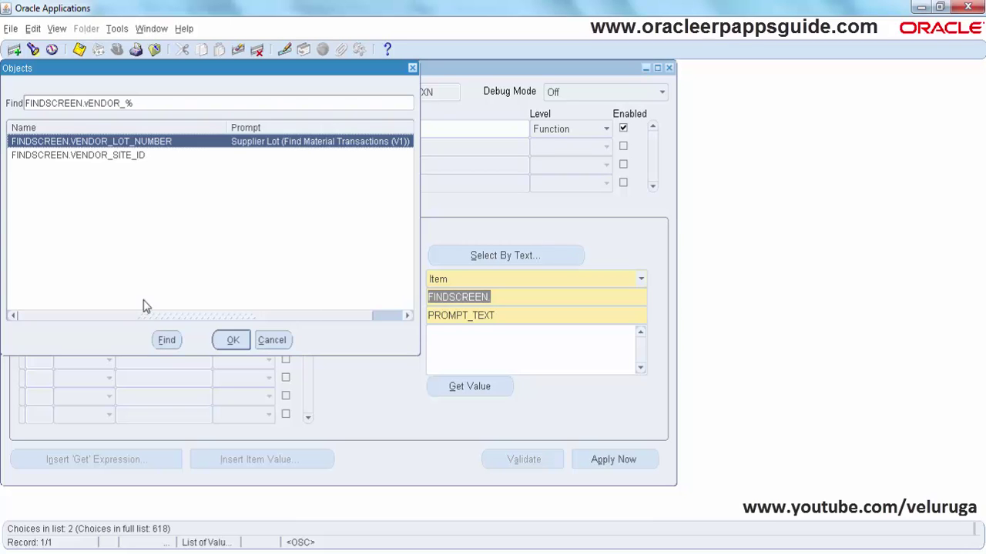
# Target FINDSCREEN.VENDOR_LOT_NUMBER, set property DISPLAYED to FALSE, and save the personalization.
pyautogui.doubleClick(158, 150)
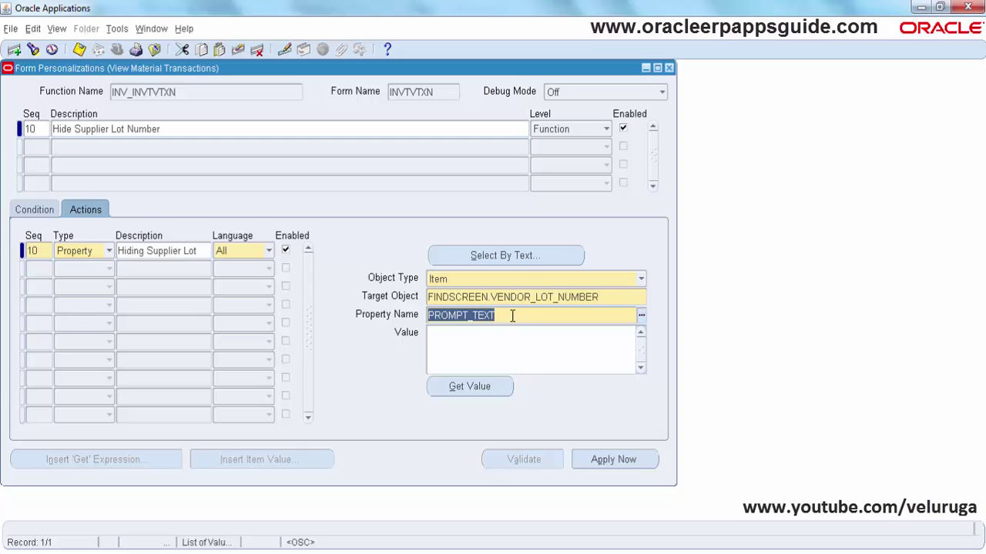
pyautogui.click(642, 316)
pyautogui.write('dISPLAYED%')
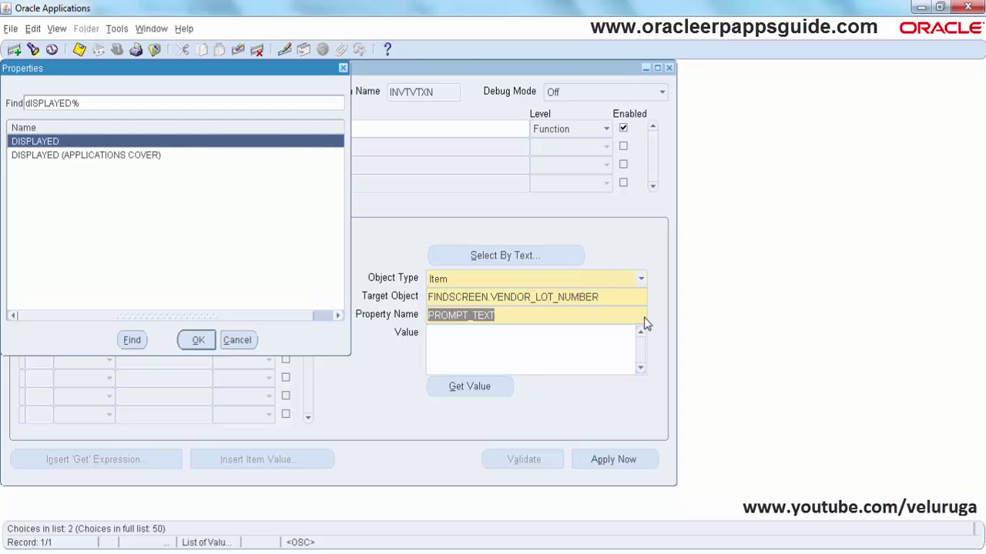
pyautogui.press('Return')
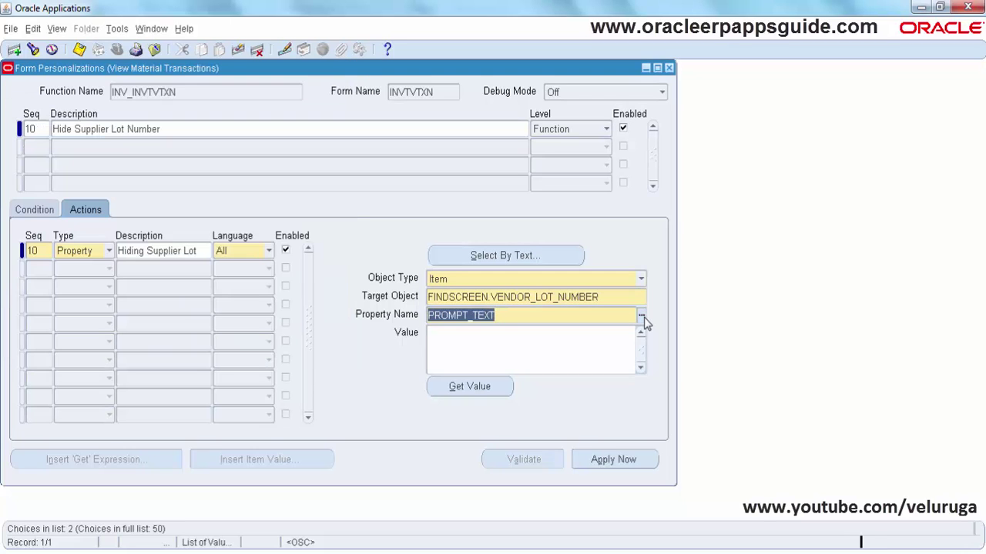
pyautogui.click(644, 339)
pyautogui.click(641, 336)
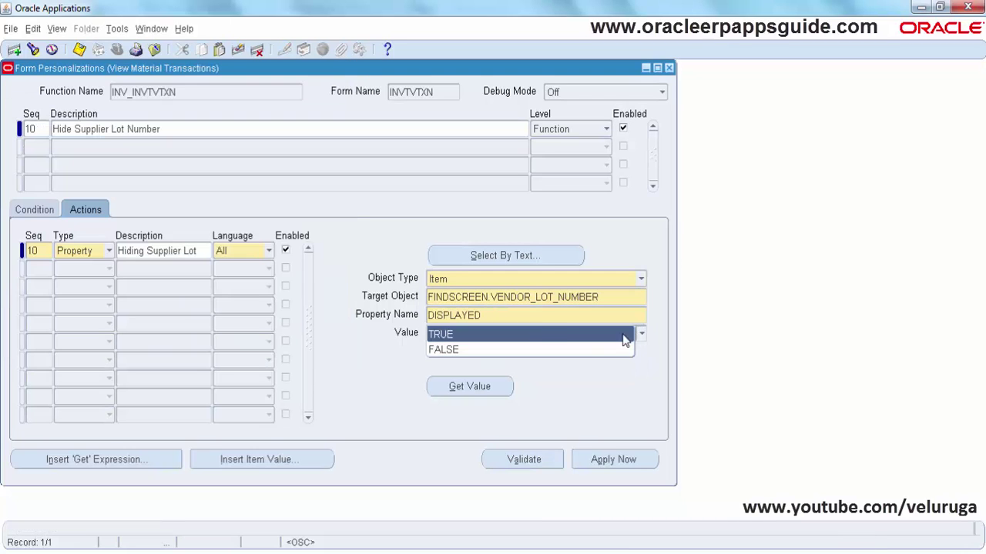
pyautogui.click(521, 351)
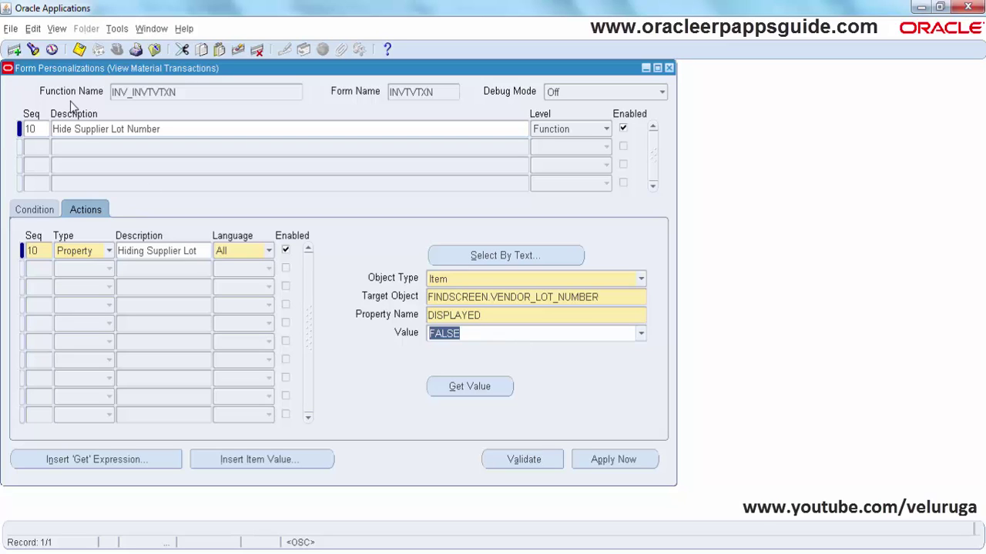
pyautogui.click(79, 51)
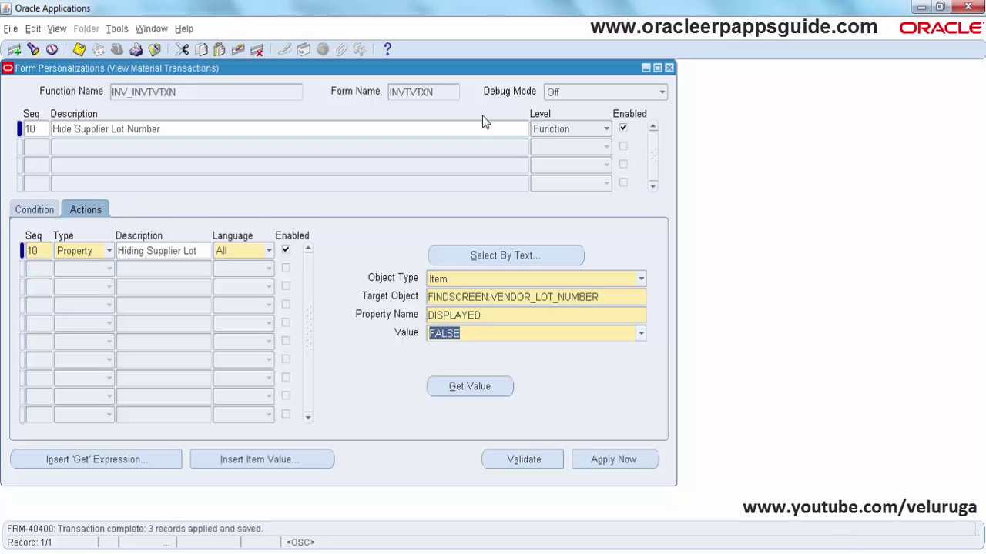
# Close Form Personalizations and the Material Transactions windows, then reopen View Material Transactions to test.
pyautogui.click(669, 69)
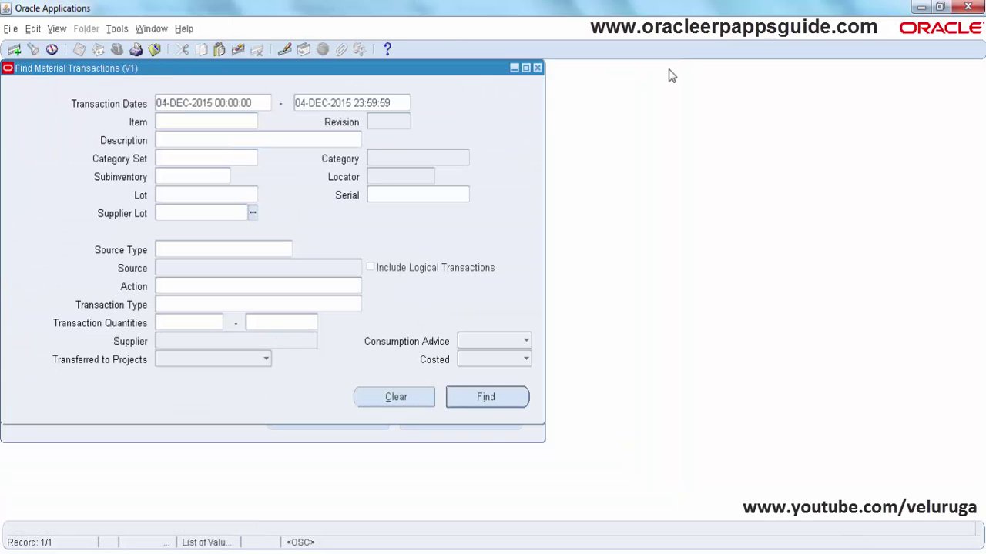
pyautogui.click(538, 68)
pyautogui.click(538, 68)
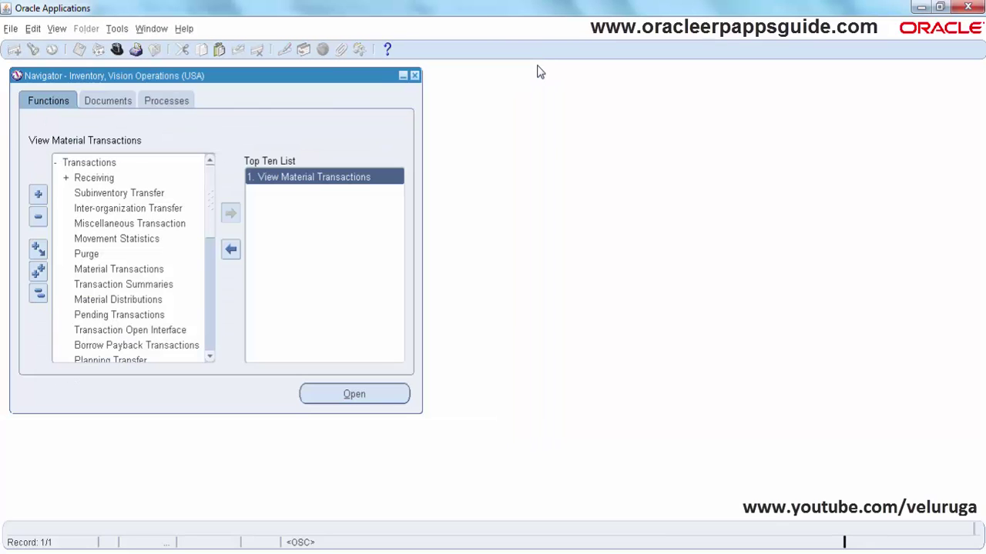
pyautogui.doubleClick(310, 178)
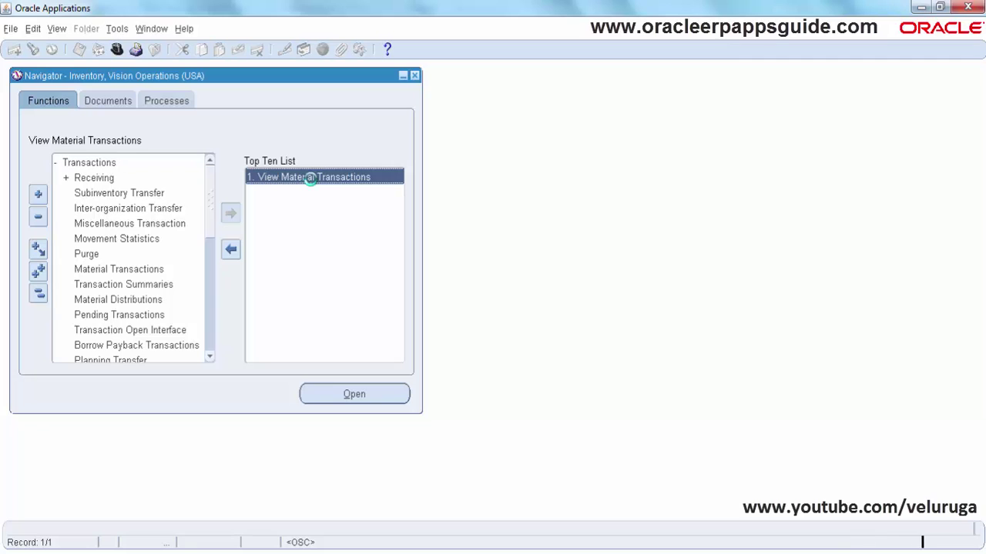